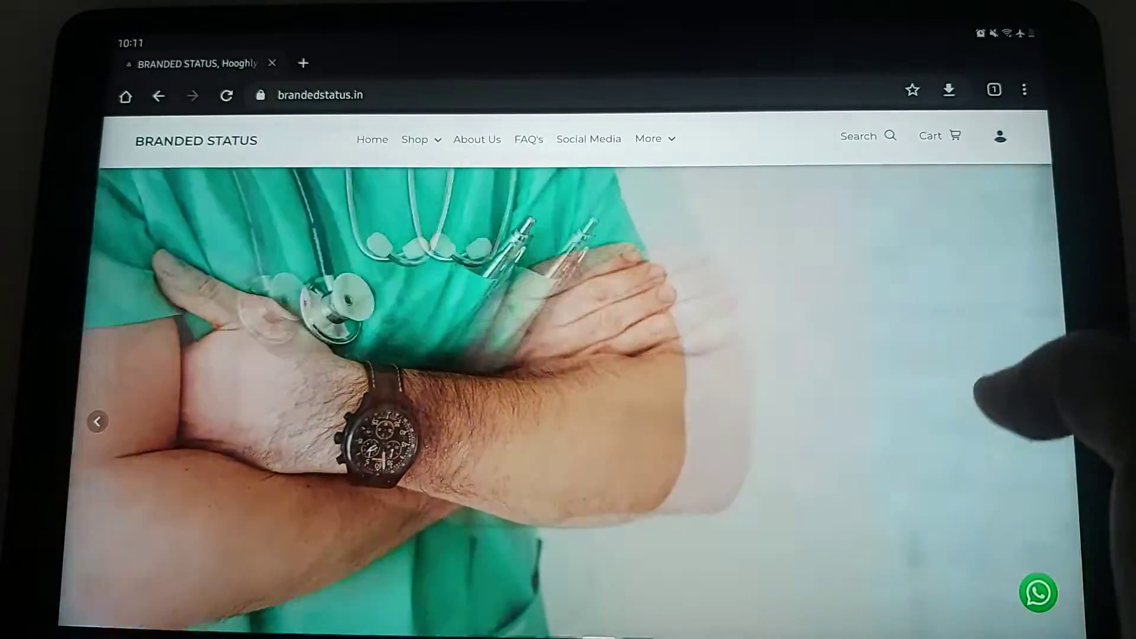
{"action": "scroll", "coordinate": [968, 392], "scroll_direction": "down", "scroll_amount": 3}
{"action": "scroll", "coordinate": [976, 373], "scroll_direction": "up", "scroll_amount": 3}
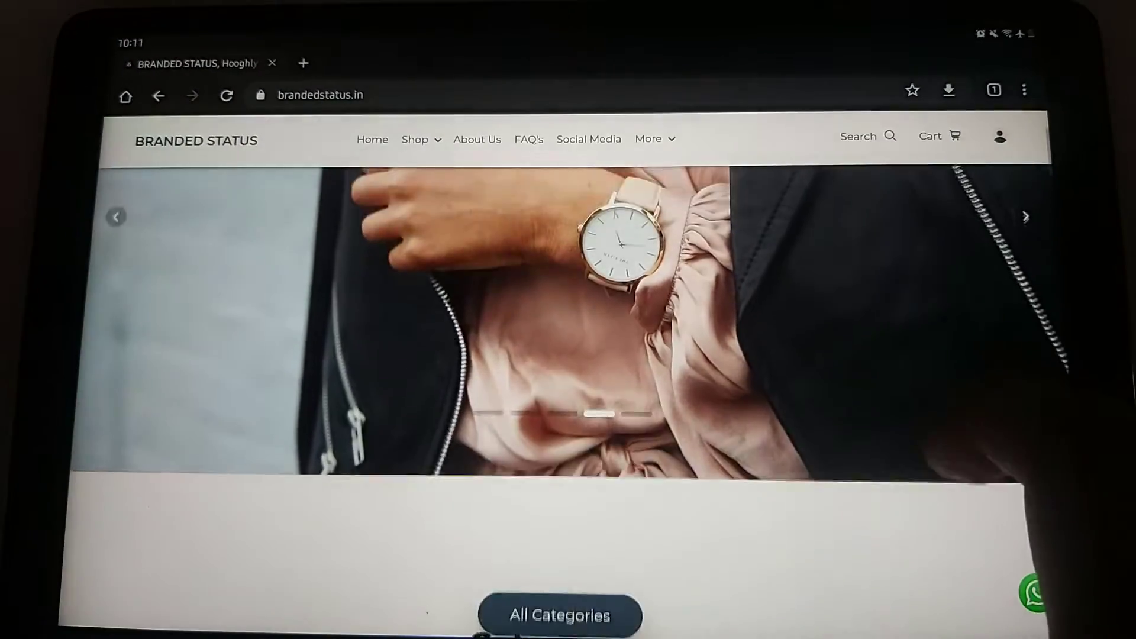
{"action": "scroll", "coordinate": [1021, 356], "scroll_direction": "down", "scroll_amount": 5}
{"action": "scroll", "coordinate": [1021, 355], "scroll_direction": "down", "scroll_amount": 3}
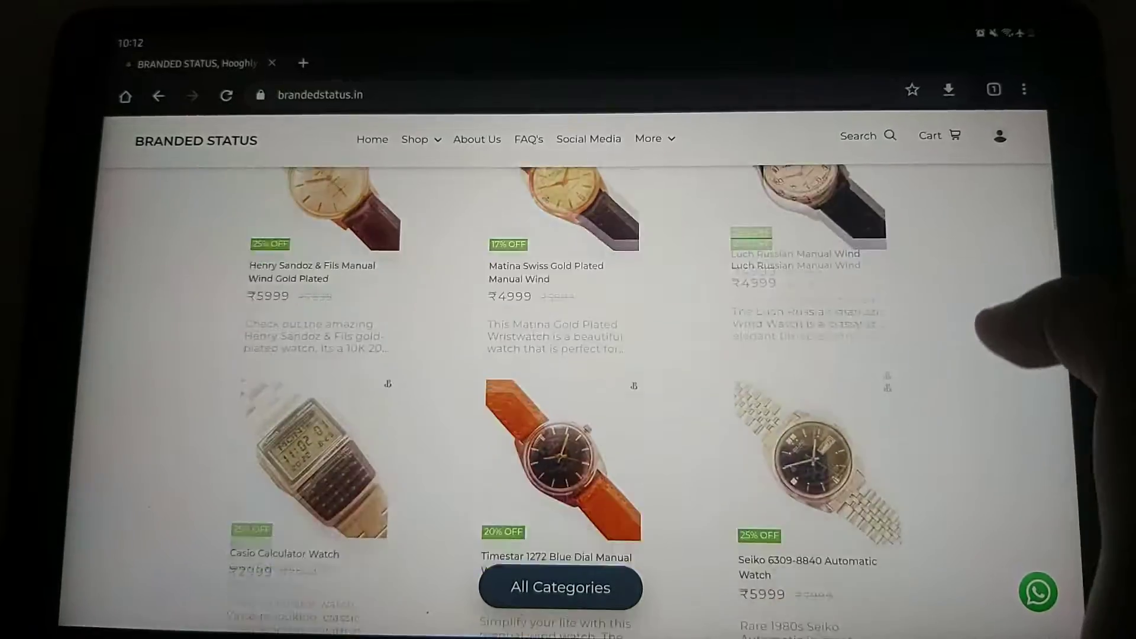
{"action": "scroll", "coordinate": [1022, 355], "scroll_direction": "down", "scroll_amount": 3}
{"action": "scroll", "coordinate": [1021, 356], "scroll_direction": "down", "scroll_amount": 3}
{"action": "scroll", "coordinate": [977, 400], "scroll_direction": "down", "scroll_amount": 3}
{"action": "scroll", "coordinate": [978, 426], "scroll_direction": "down", "scroll_amount": 3}
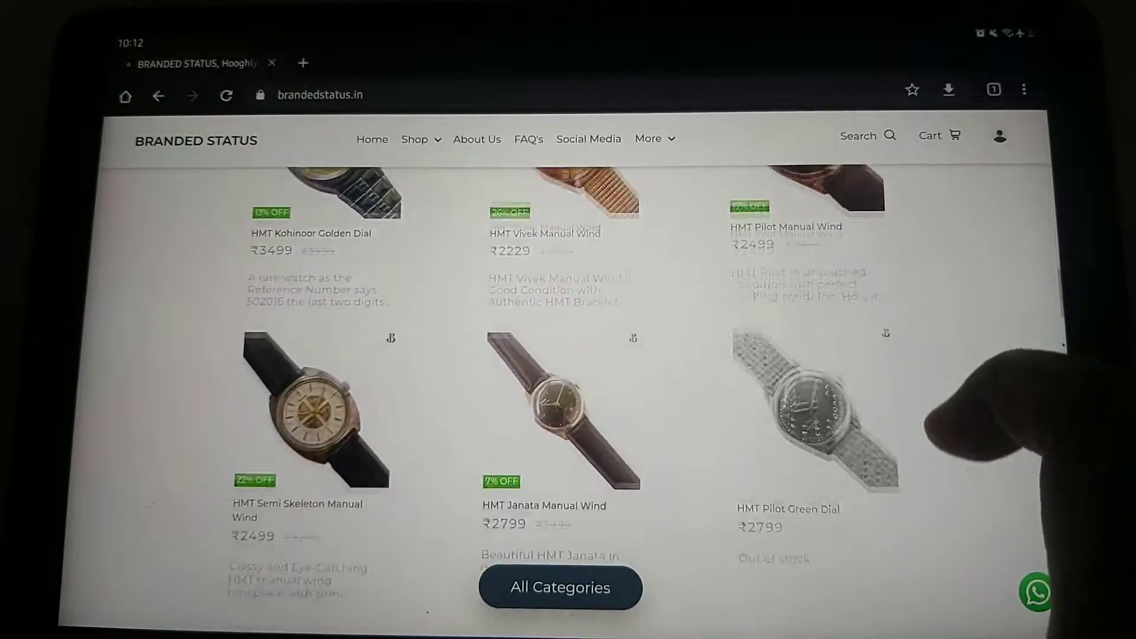
{"action": "scroll", "coordinate": [977, 426], "scroll_direction": "down", "scroll_amount": 2}
{"action": "scroll", "coordinate": [977, 426], "scroll_direction": "down", "scroll_amount": 2}
{"action": "scroll", "coordinate": [976, 427], "scroll_direction": "down", "scroll_amount": 2}
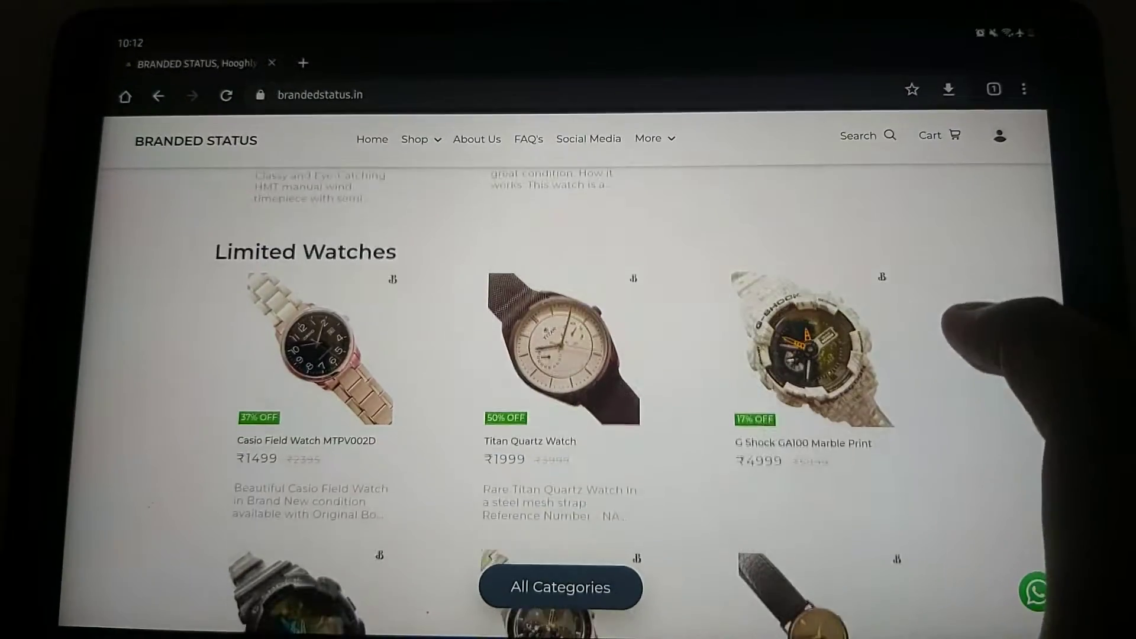
{"action": "scroll", "coordinate": [941, 444], "scroll_direction": "down", "scroll_amount": 1}
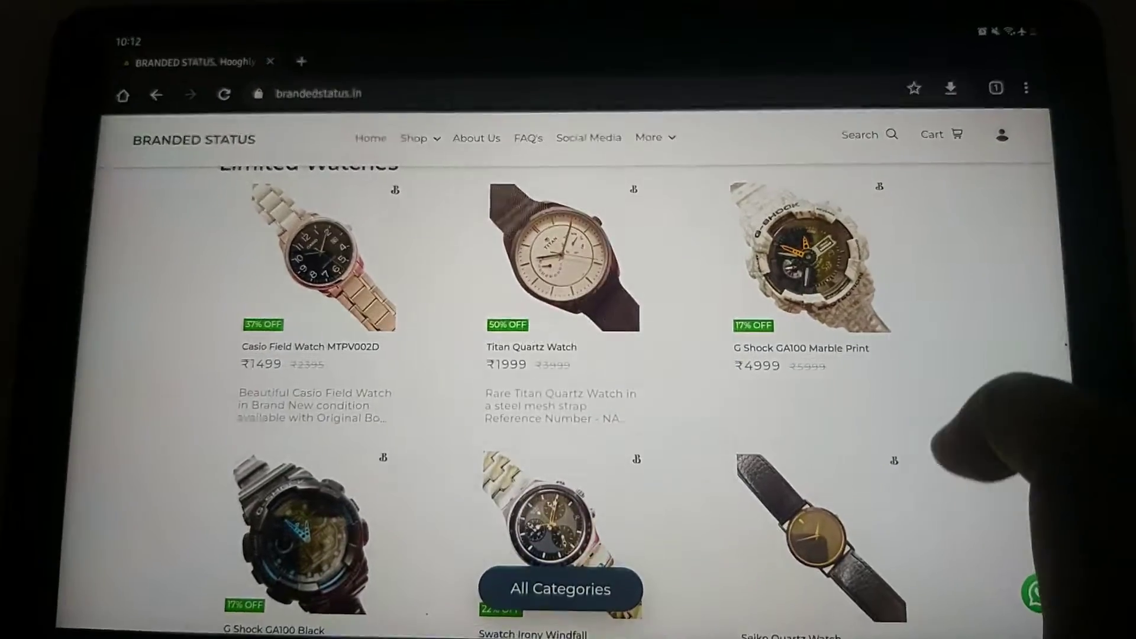
{"action": "scroll", "coordinate": [958, 409], "scroll_direction": "down", "scroll_amount": 2}
{"action": "scroll", "coordinate": [976, 381], "scroll_direction": "down", "scroll_amount": 2}
{"action": "scroll", "coordinate": [959, 400], "scroll_direction": "down", "scroll_amount": 1}
{"action": "scroll", "coordinate": [959, 382], "scroll_direction": "down", "scroll_amount": 3}
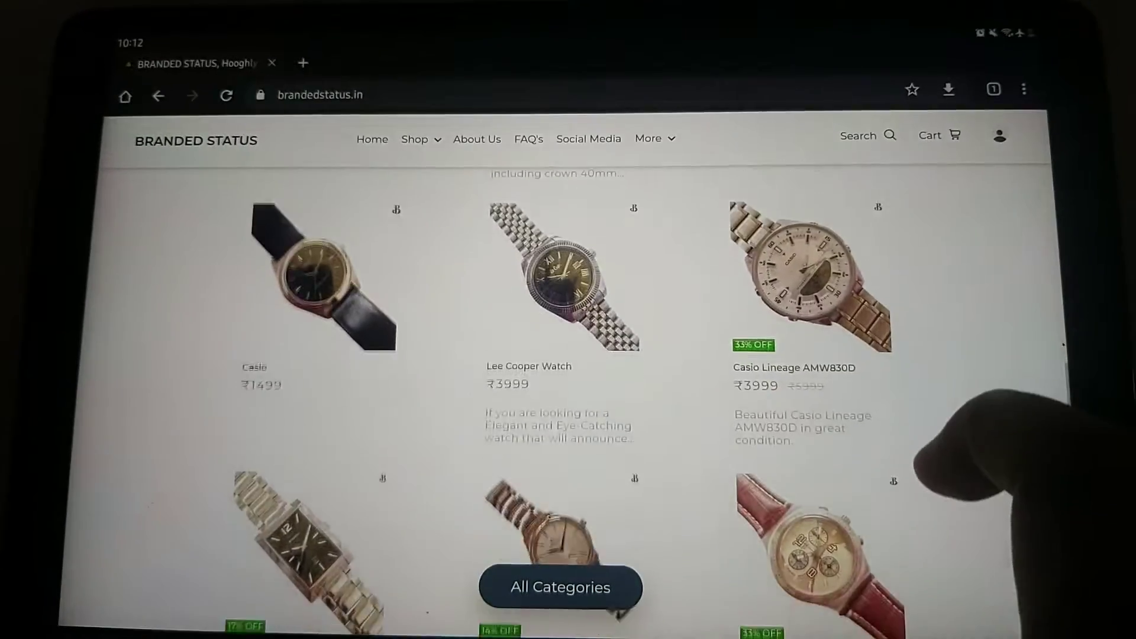
{"action": "scroll", "coordinate": [951, 356], "scroll_direction": "down", "scroll_amount": 1}
{"action": "scroll", "coordinate": [941, 328], "scroll_direction": "down", "scroll_amount": 2}
{"action": "scroll", "coordinate": [977, 399], "scroll_direction": "down", "scroll_amount": 3}
{"action": "scroll", "coordinate": [967, 382], "scroll_direction": "down", "scroll_amount": 2}
{"action": "scroll", "coordinate": [959, 392], "scroll_direction": "up", "scroll_amount": 2}
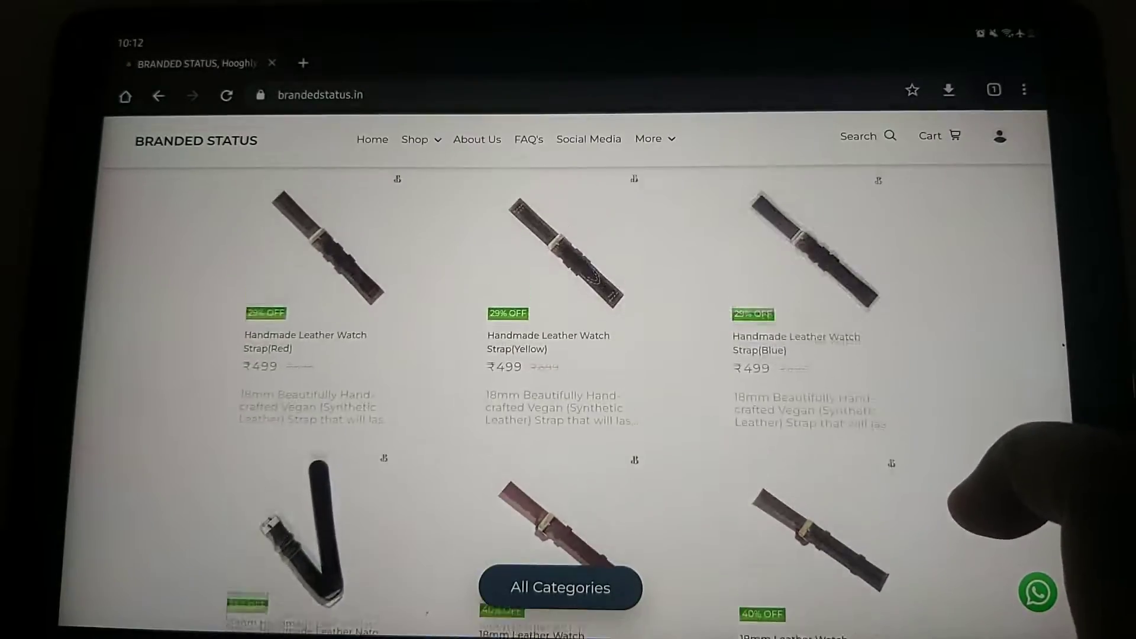
{"action": "scroll", "coordinate": [994, 497], "scroll_direction": "down", "scroll_amount": 1}
{"action": "scroll", "coordinate": [995, 409], "scroll_direction": "down", "scroll_amount": 5}
{"action": "scroll", "coordinate": [977, 479], "scroll_direction": "down", "scroll_amount": 5}
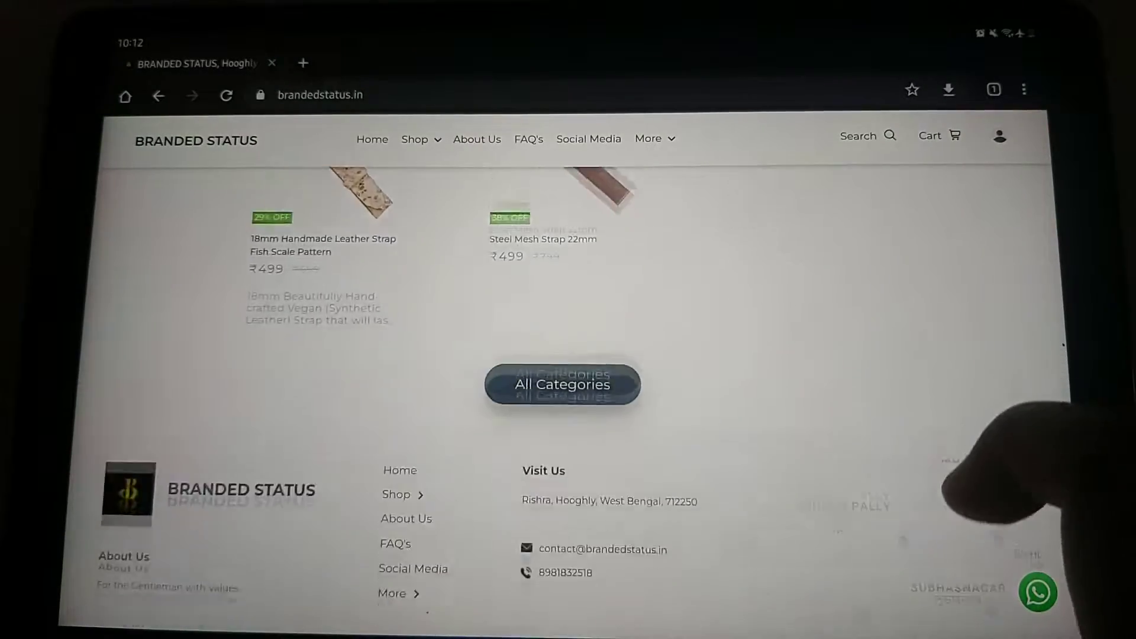
{"action": "scroll", "coordinate": [977, 399], "scroll_direction": "up", "scroll_amount": 10}
{"action": "scroll", "coordinate": [1021, 479], "scroll_direction": "up", "scroll_amount": 5}
{"action": "scroll", "coordinate": [1038, 427], "scroll_direction": "up", "scroll_amount": 5}
{"action": "scroll", "coordinate": [1039, 498], "scroll_direction": "up", "scroll_amount": 5}
{"action": "scroll", "coordinate": [1004, 399], "scroll_direction": "up", "scroll_amount": 5}
{"action": "scroll", "coordinate": [977, 382], "scroll_direction": "up", "scroll_amount": 5}
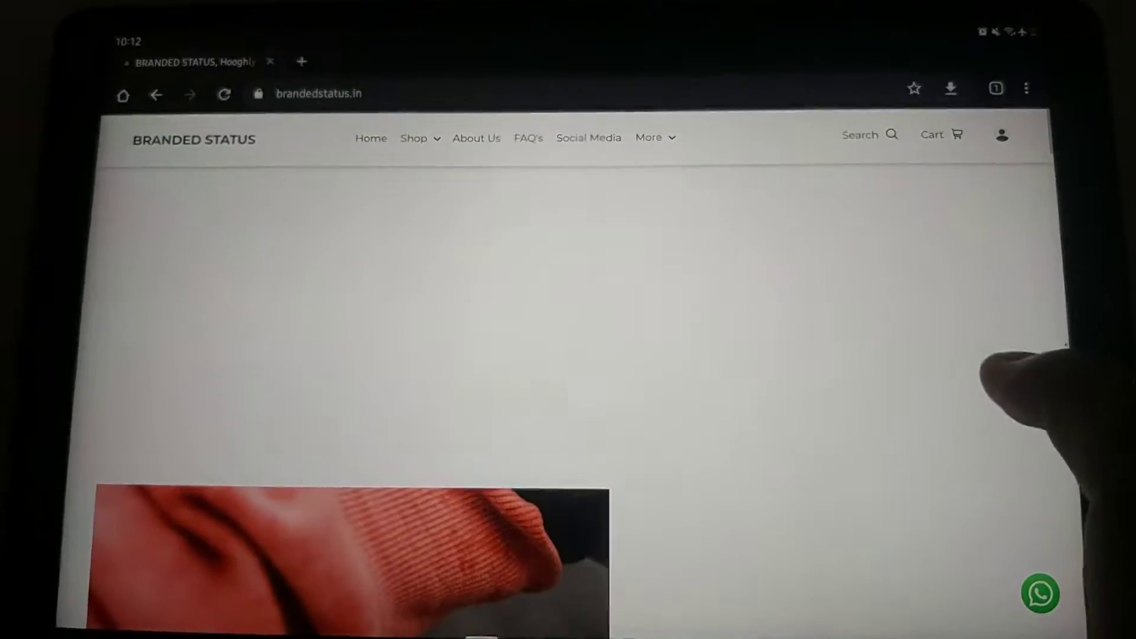
{"action": "scroll", "coordinate": [976, 356], "scroll_direction": "up", "scroll_amount": 5}
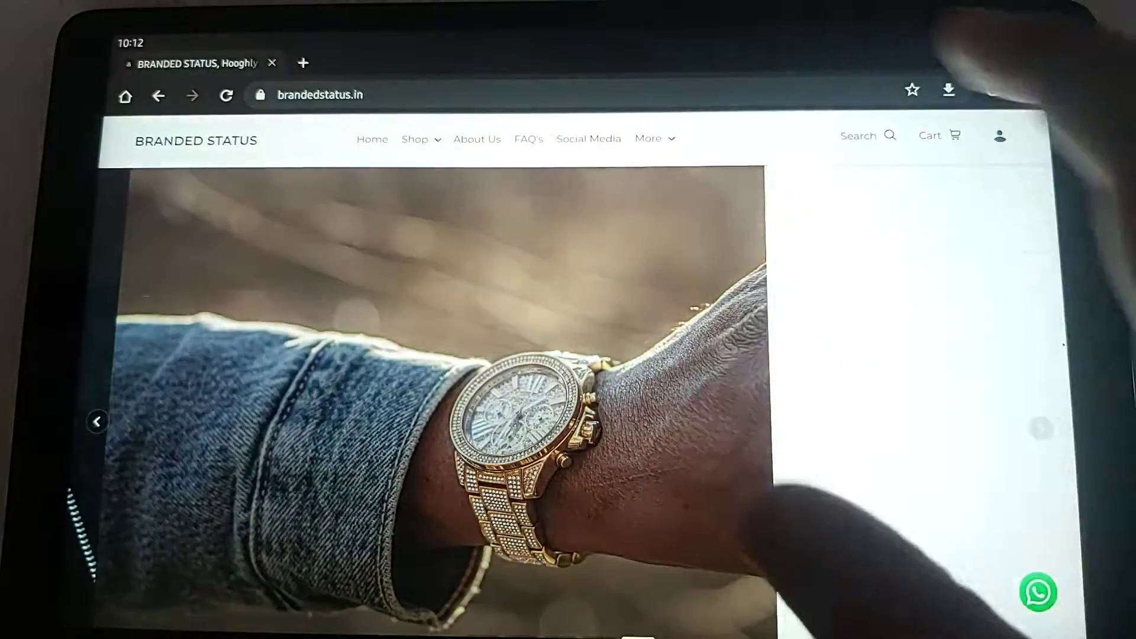
{"action": "left_click", "coordinate": [654, 139]}
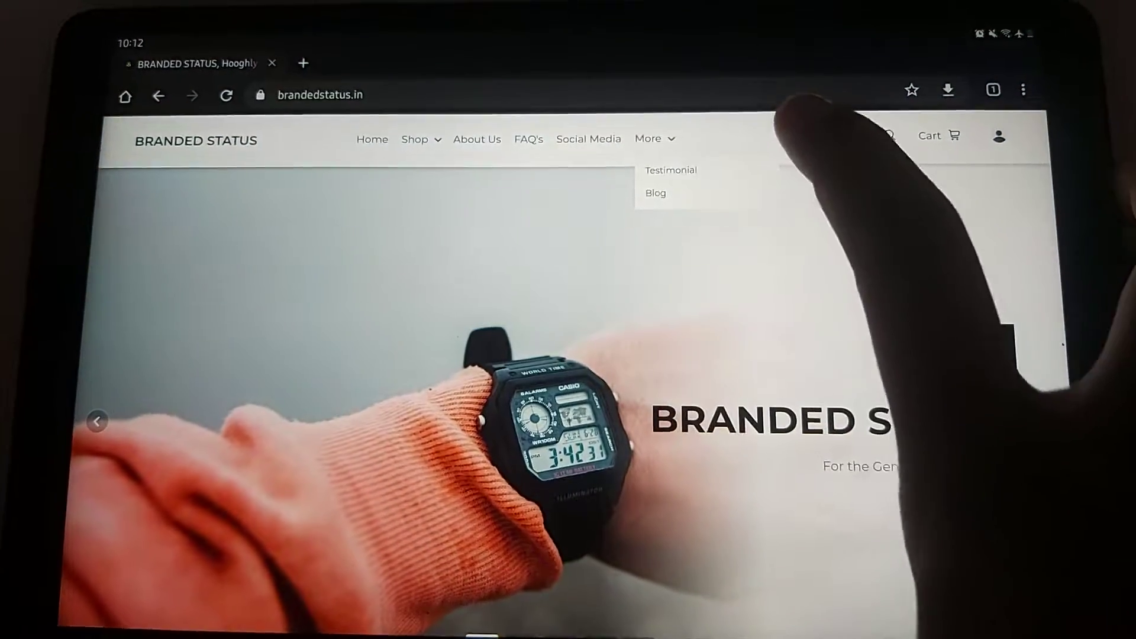
{"action": "left_click", "coordinate": [791, 124]}
{"action": "scroll", "coordinate": [994, 400], "scroll_direction": "down", "scroll_amount": 3}
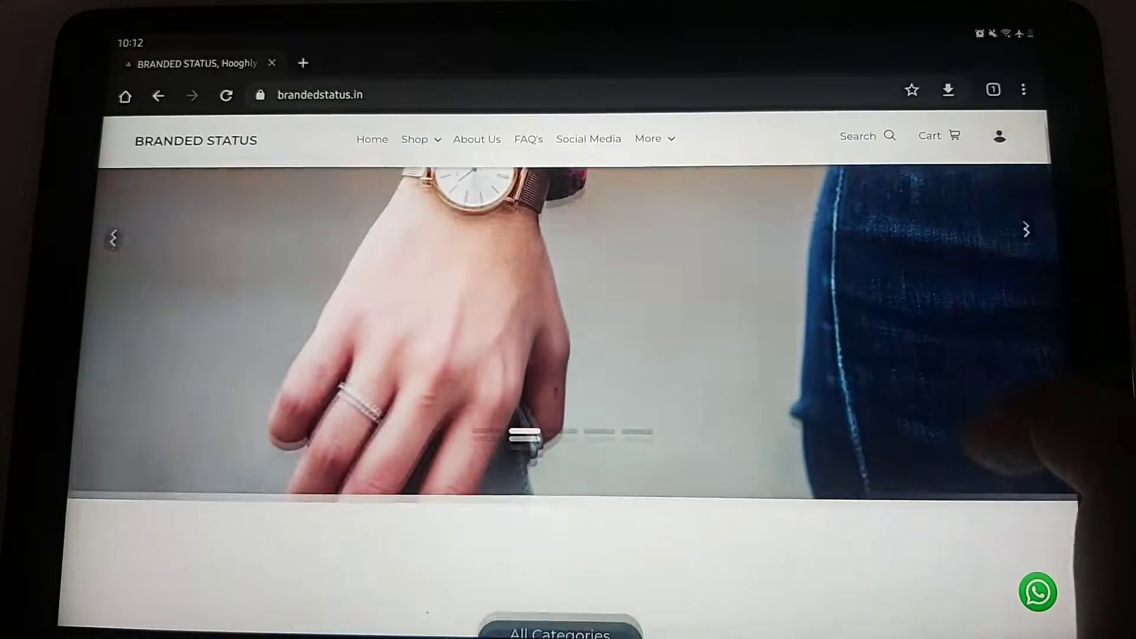
{"action": "scroll", "coordinate": [1003, 401], "scroll_direction": "up", "scroll_amount": 3}
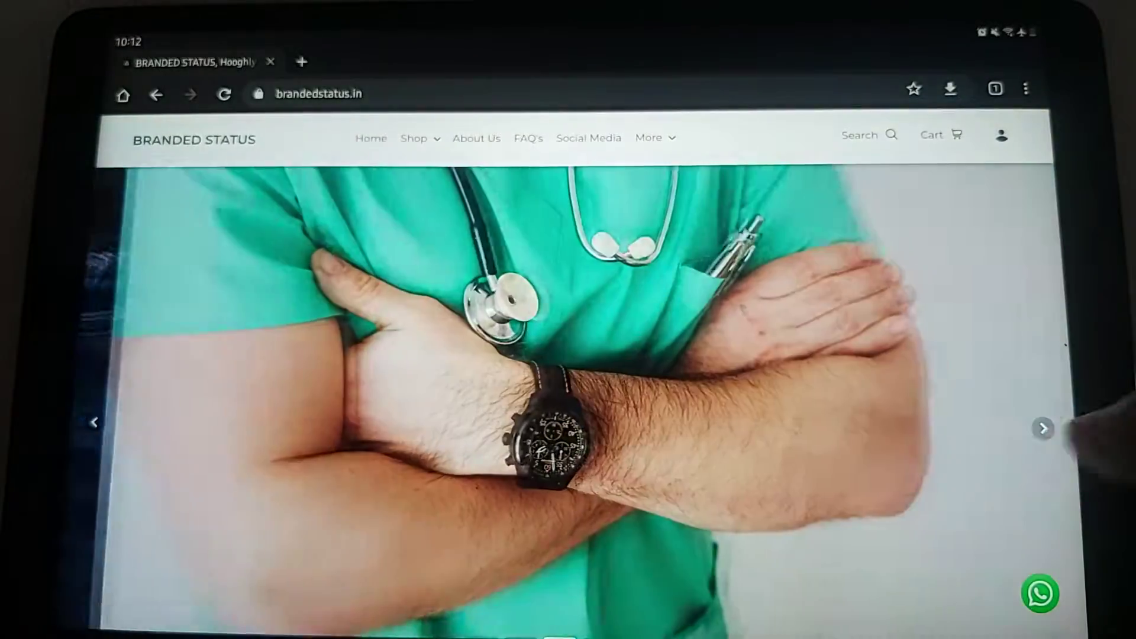
{"action": "scroll", "coordinate": [1022, 391], "scroll_direction": "down", "scroll_amount": 3}
{"action": "scroll", "coordinate": [569, 400], "scroll_direction": "down", "scroll_amount": 3}
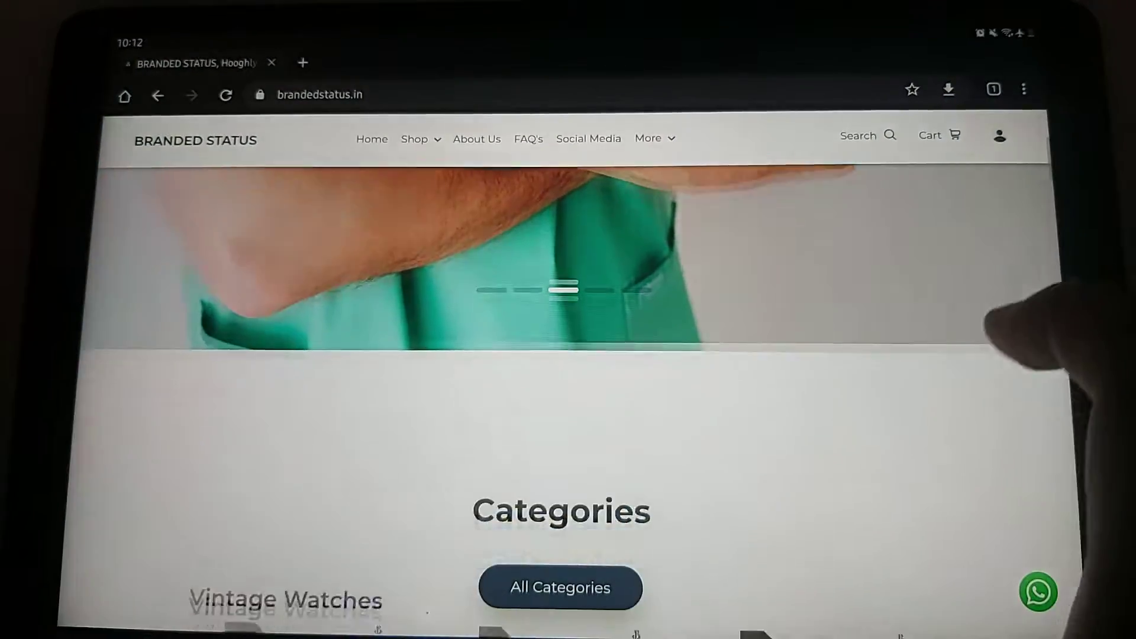
{"action": "scroll", "coordinate": [1003, 372], "scroll_direction": "down", "scroll_amount": 2}
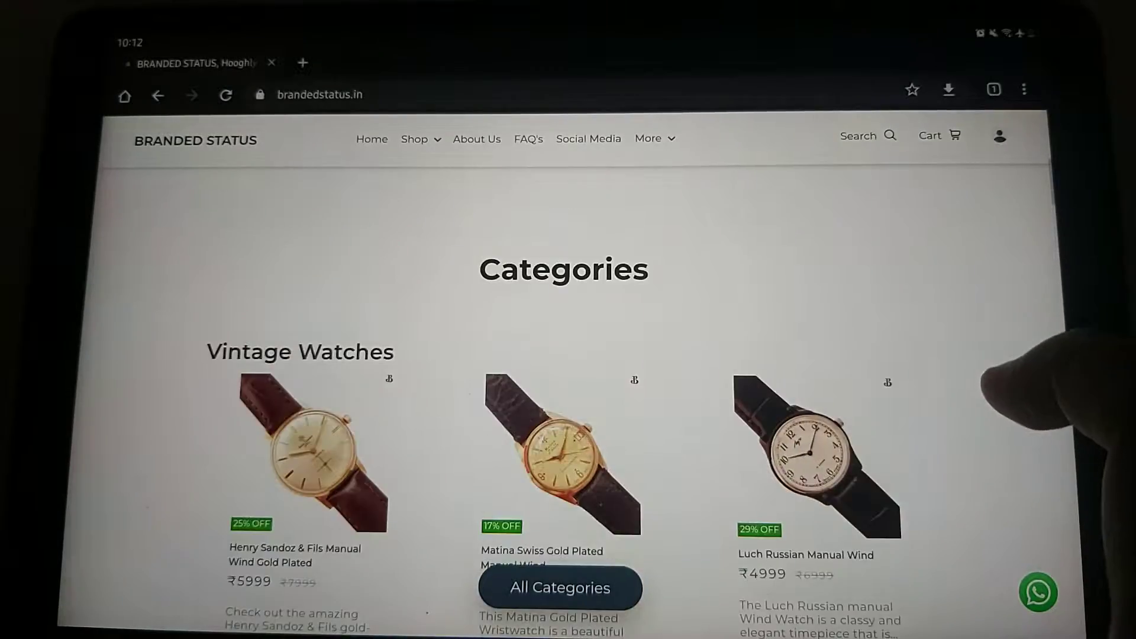
{"action": "scroll", "coordinate": [568, 373], "scroll_direction": "up", "scroll_amount": 5}
{"action": "scroll", "coordinate": [568, 373], "scroll_direction": "down", "scroll_amount": 3}
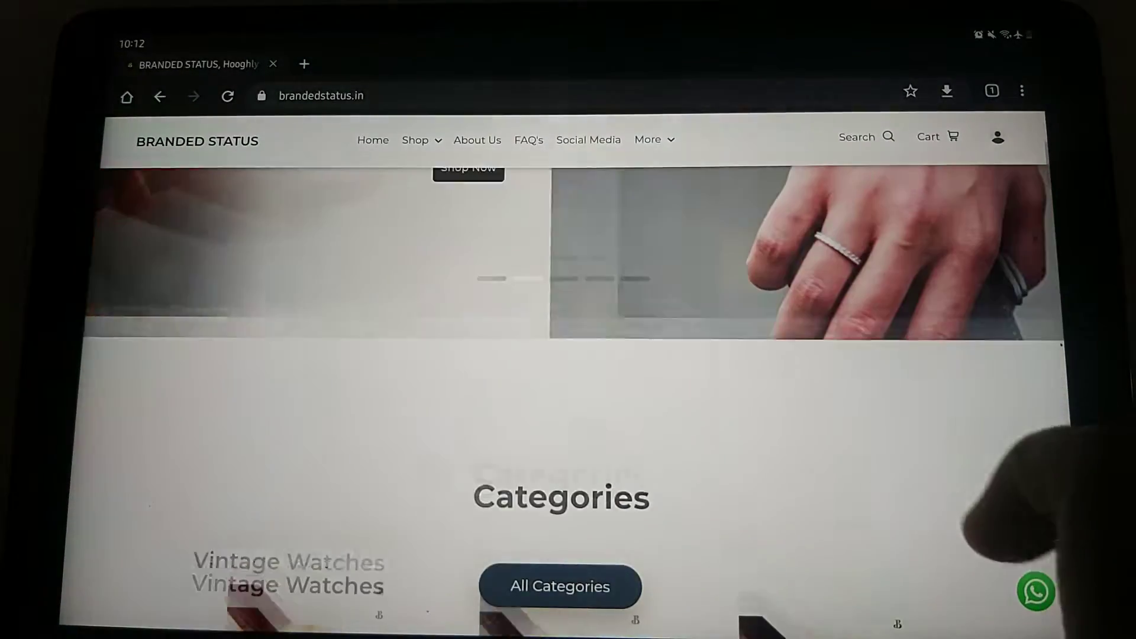
{"action": "scroll", "coordinate": [568, 374], "scroll_direction": "up", "scroll_amount": 5}
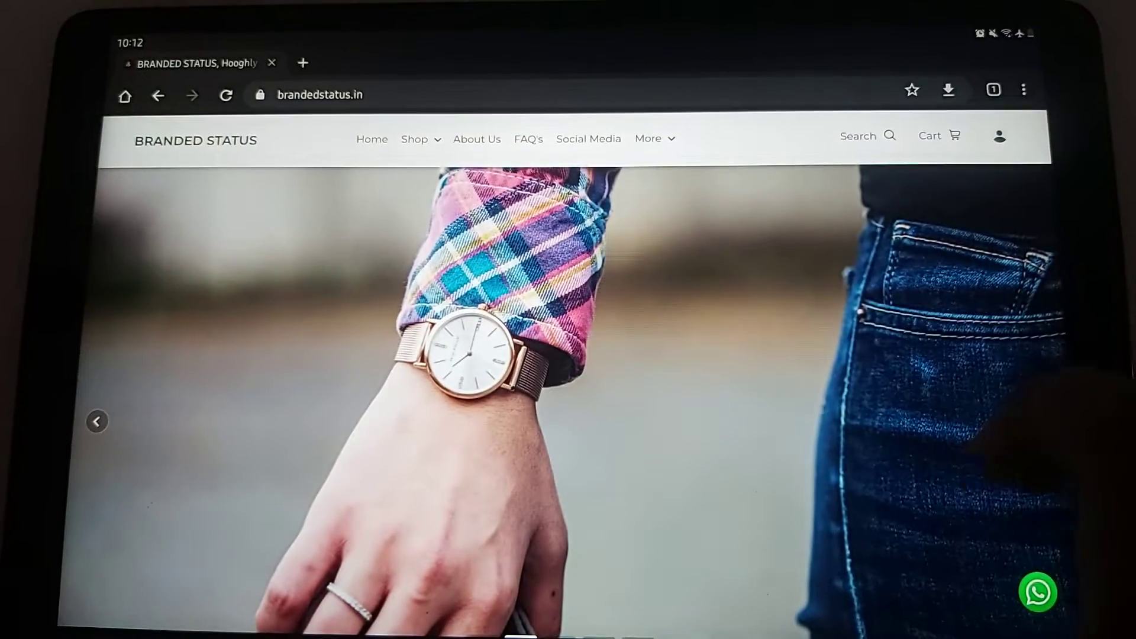